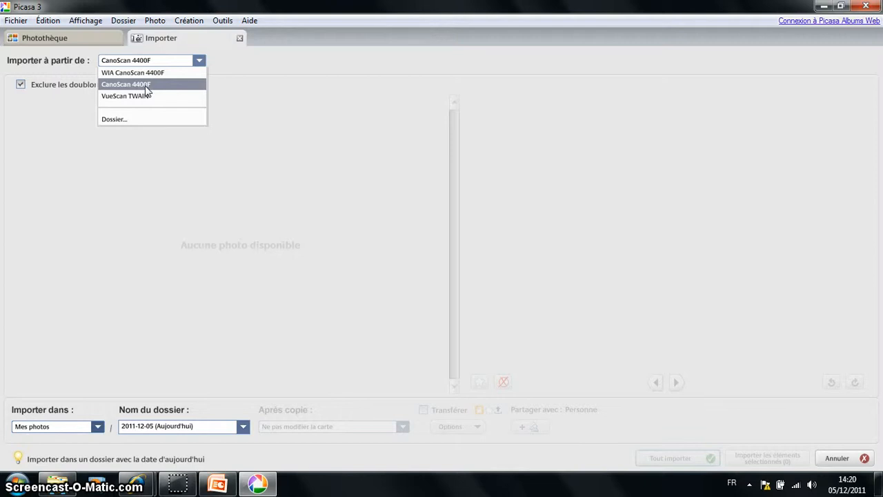
Use the CanoScan 4400F as import source and preview the photo in simple mode with default parameters restored
{"action": "left_click", "coordinate": [145, 85]}
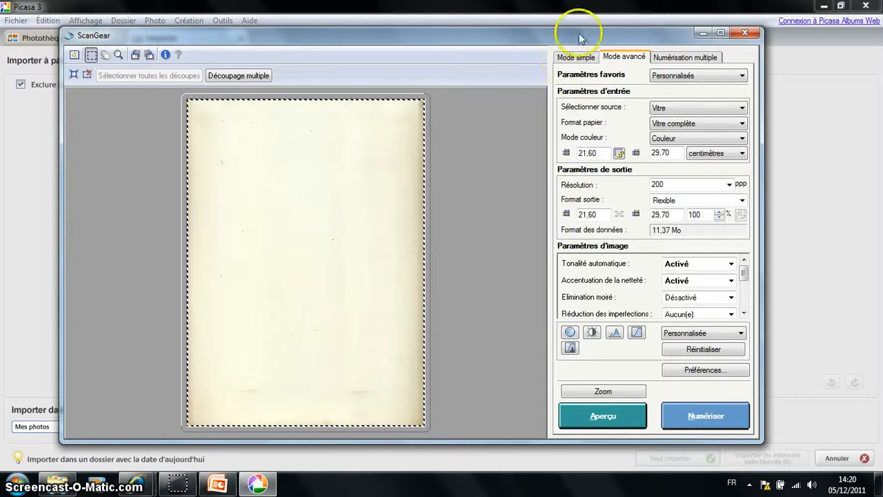
{"action": "left_click", "coordinate": [577, 58]}
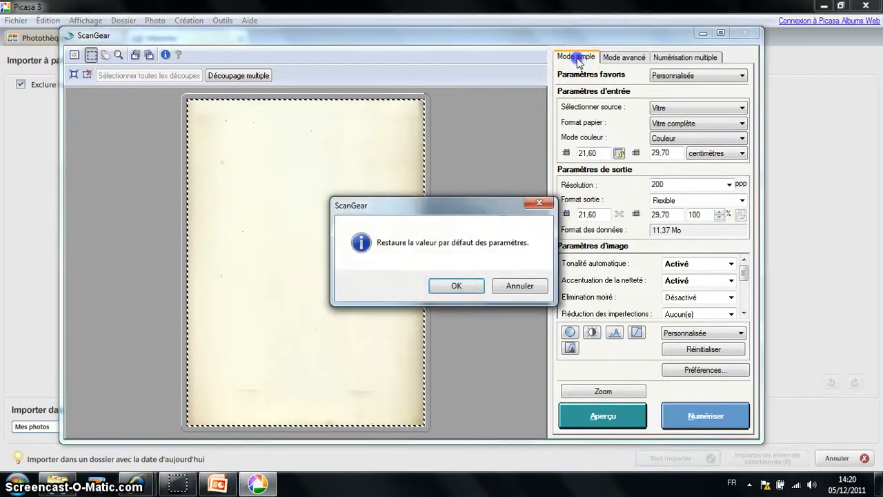
{"action": "left_click", "coordinate": [458, 286]}
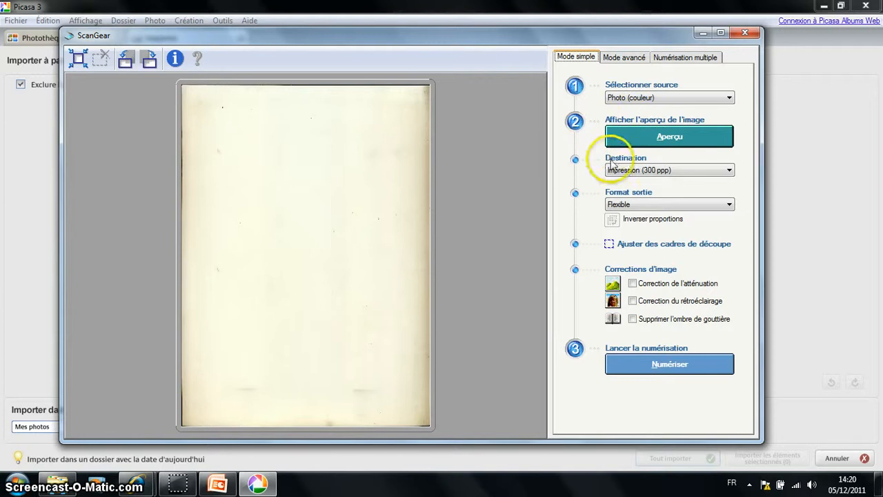
{"action": "left_click", "coordinate": [659, 141]}
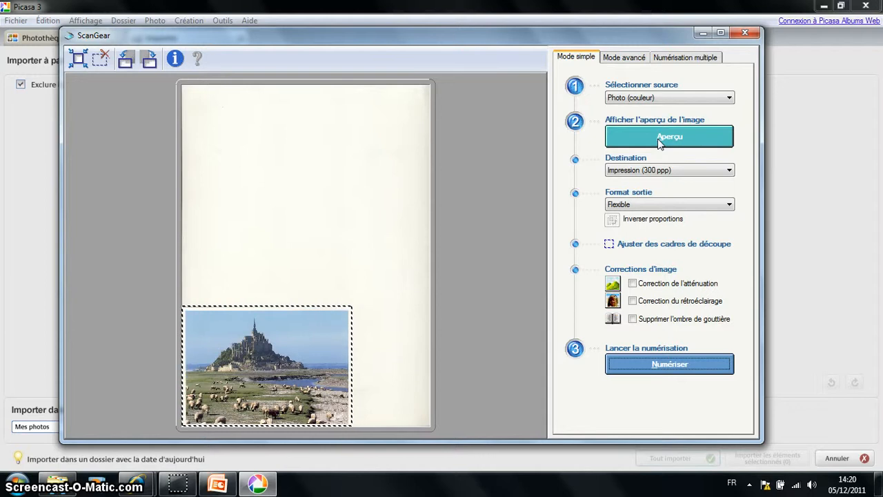
{"action": "left_click", "coordinate": [673, 142]}
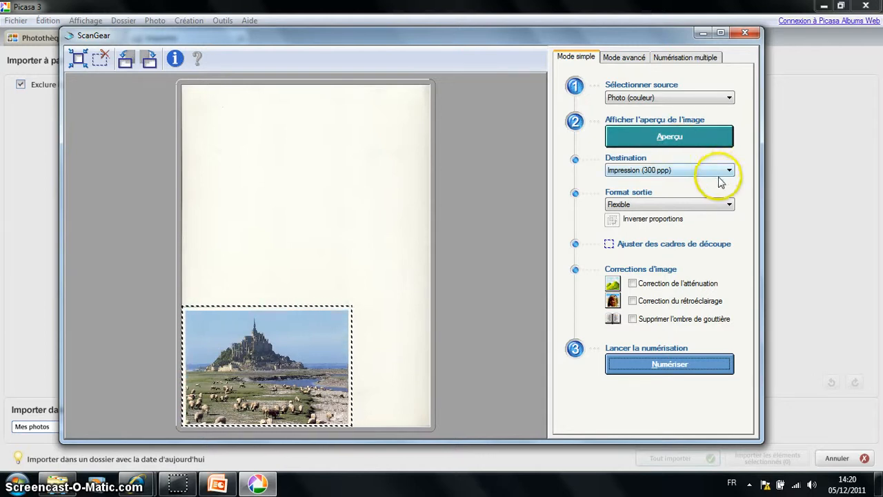
Set the scan destination to Affichage de l'image (150 ppp)
{"action": "left_click", "coordinate": [725, 172]}
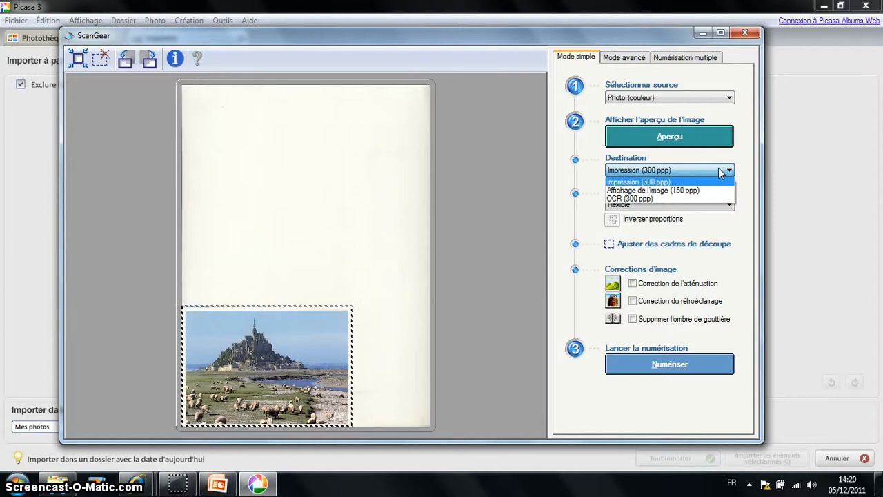
{"action": "left_click", "coordinate": [717, 170]}
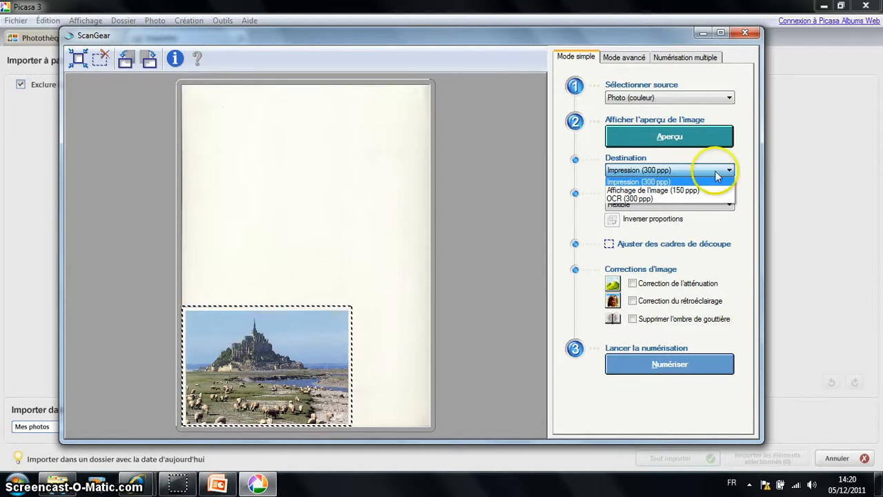
{"action": "left_click", "coordinate": [671, 191]}
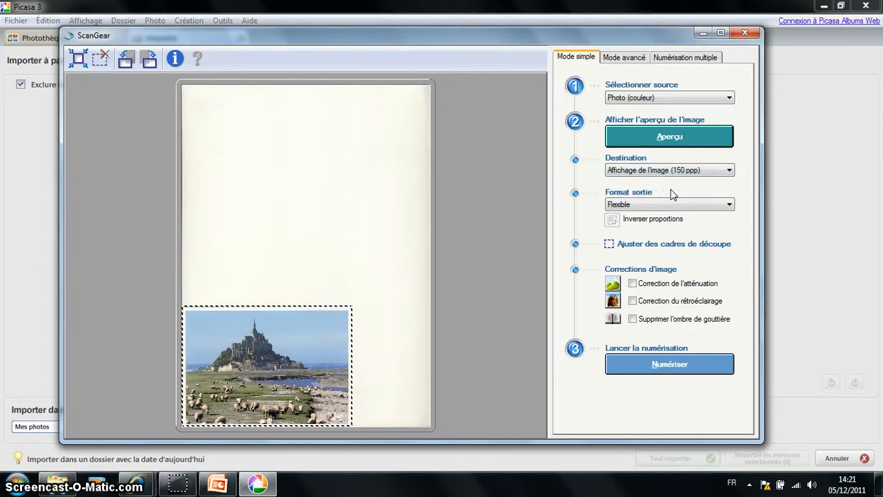
{"action": "left_click", "coordinate": [633, 284]}
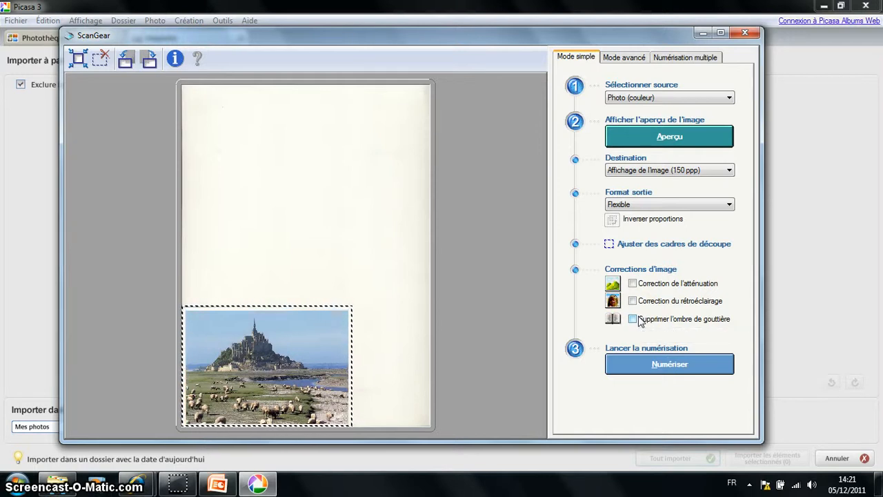
Scan the photo with the option to retouch and save it, and import it into the 2011-12-05 folder of Mes photos
{"action": "left_click", "coordinate": [636, 371]}
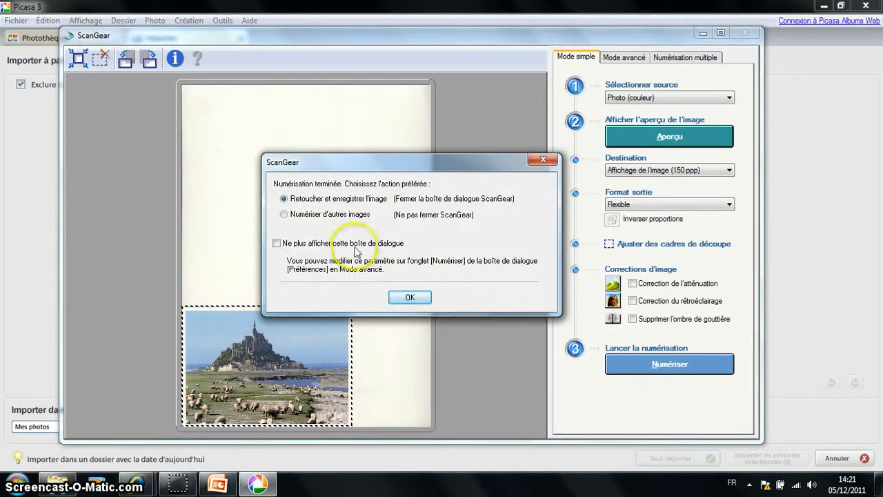
{"action": "left_click", "coordinate": [405, 298]}
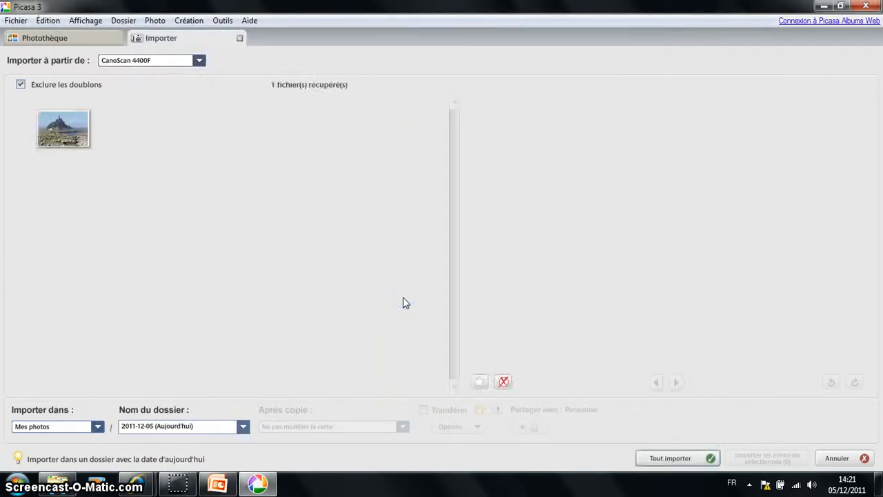
{"action": "left_click", "coordinate": [69, 130]}
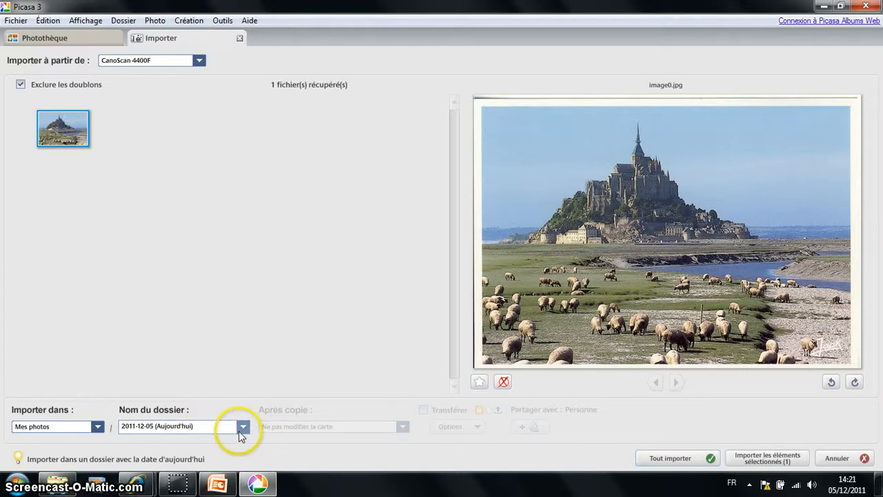
{"action": "left_click", "coordinate": [666, 460]}
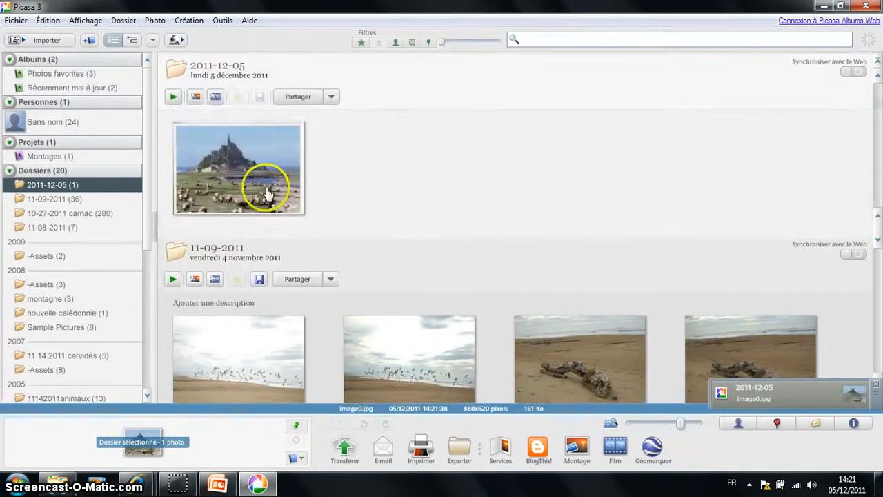
View the newly imported photo enlarged and return to the photo library
{"action": "left_click", "coordinate": [267, 192]}
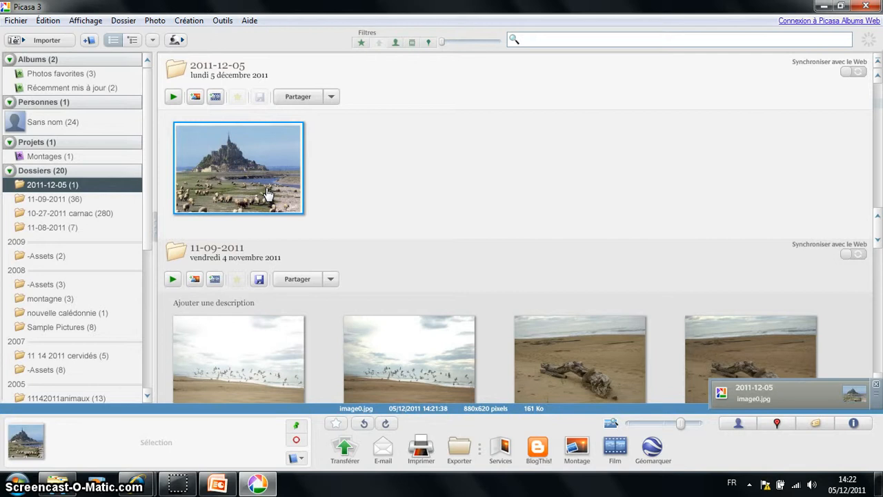
{"action": "double_click", "coordinate": [267, 192]}
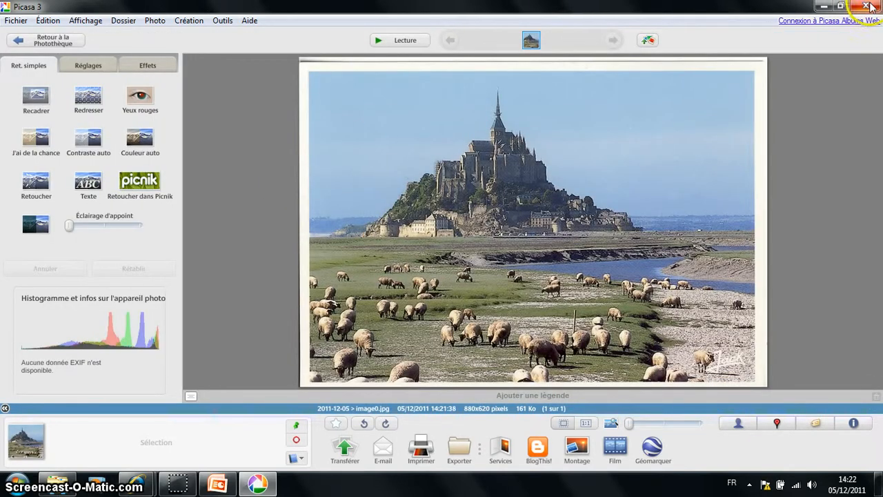
{"action": "double_click", "coordinate": [575, 72]}
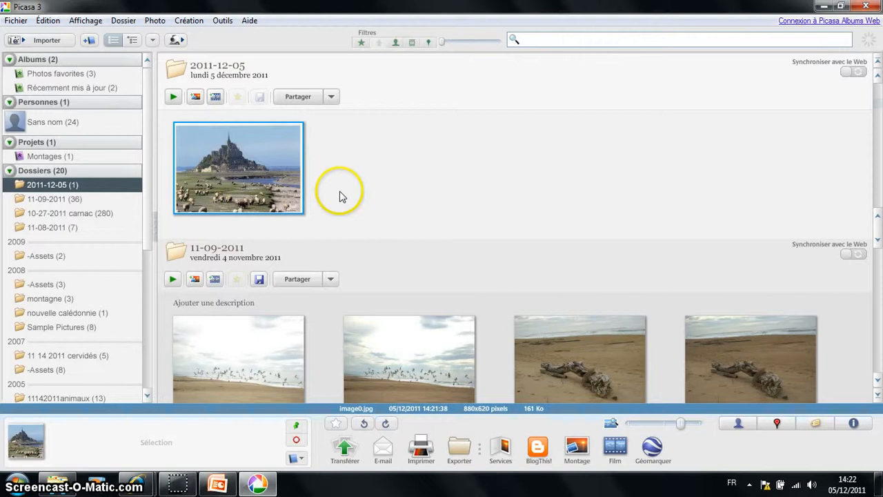
Locate the imported photo on disk and rename its file as mont st michel
{"action": "right_click", "coordinate": [260, 181]}
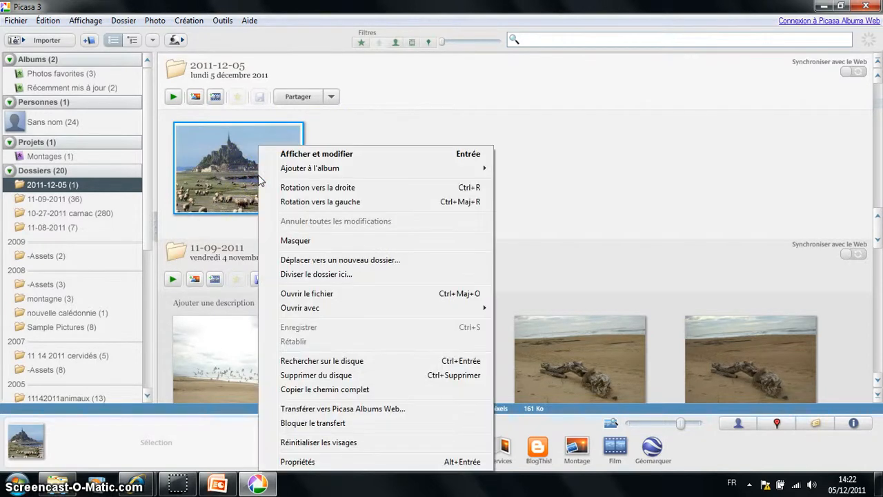
{"action": "left_click", "coordinate": [308, 364]}
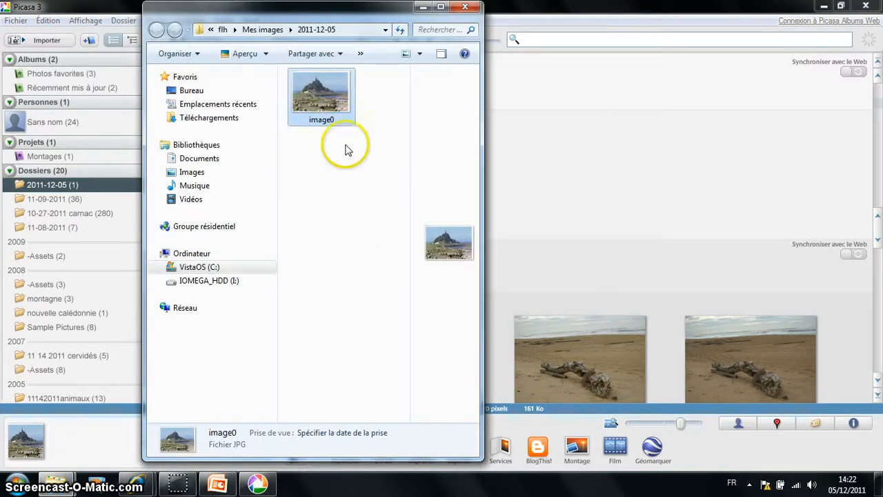
{"action": "mouse_move", "coordinate": [299, 105]}
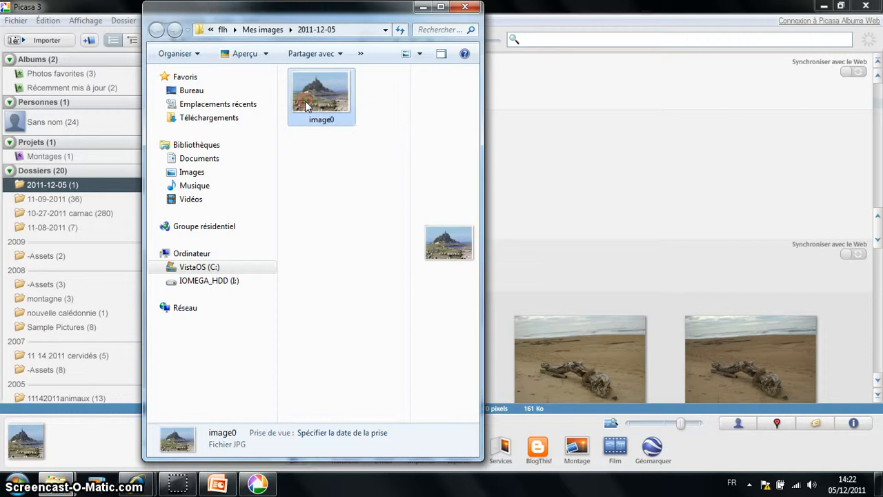
{"action": "right_click", "coordinate": [305, 101]}
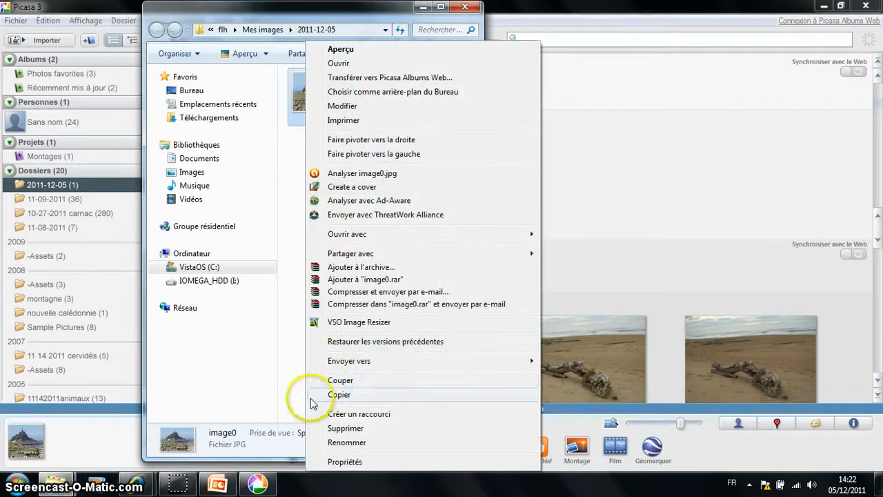
{"action": "left_click", "coordinate": [338, 442]}
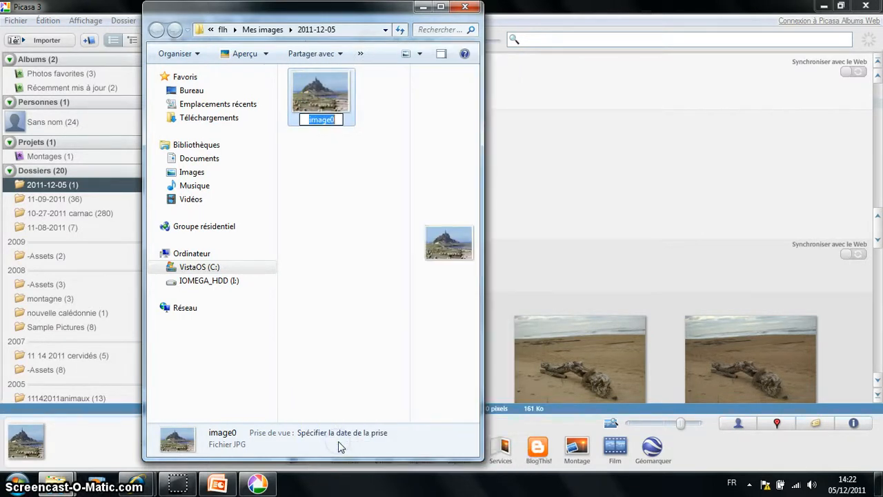
{"action": "type", "text": "mont "}
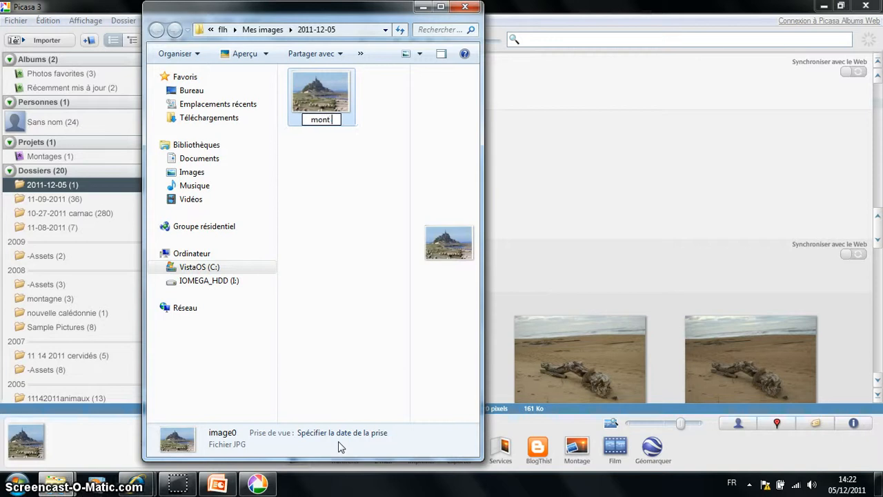
{"action": "type", "text": "st michel"}
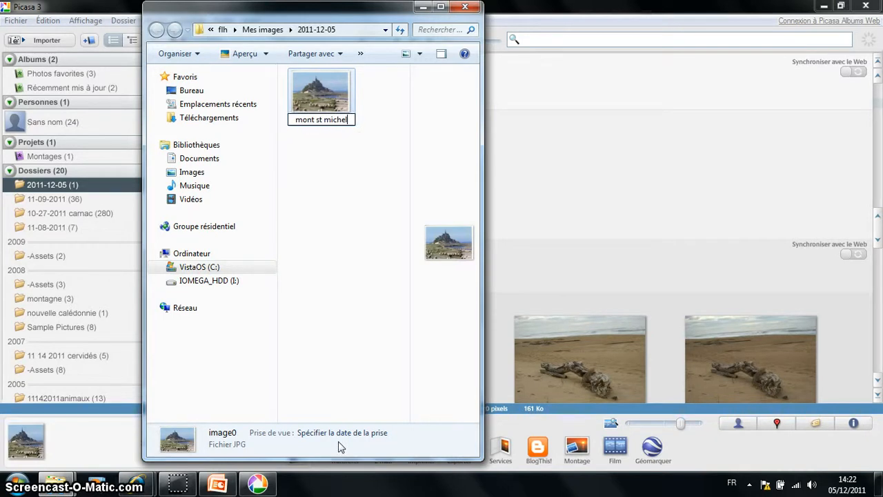
{"action": "key", "text": "Return"}
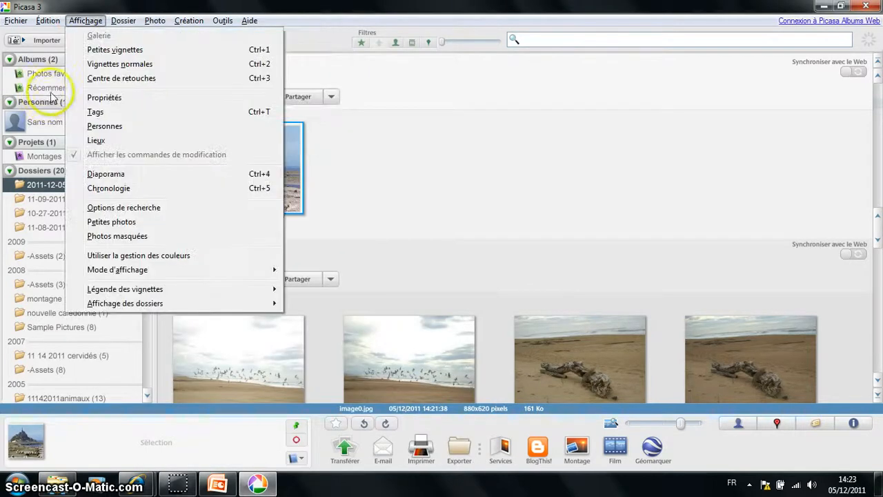
Start a new import from the CanoScan 4400F scanner
{"action": "left_click", "coordinate": [344, 154]}
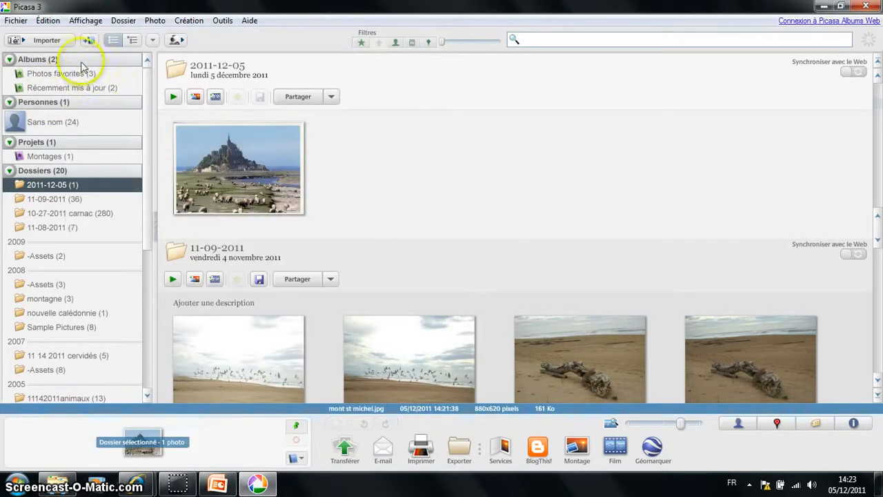
{"action": "left_click", "coordinate": [60, 42]}
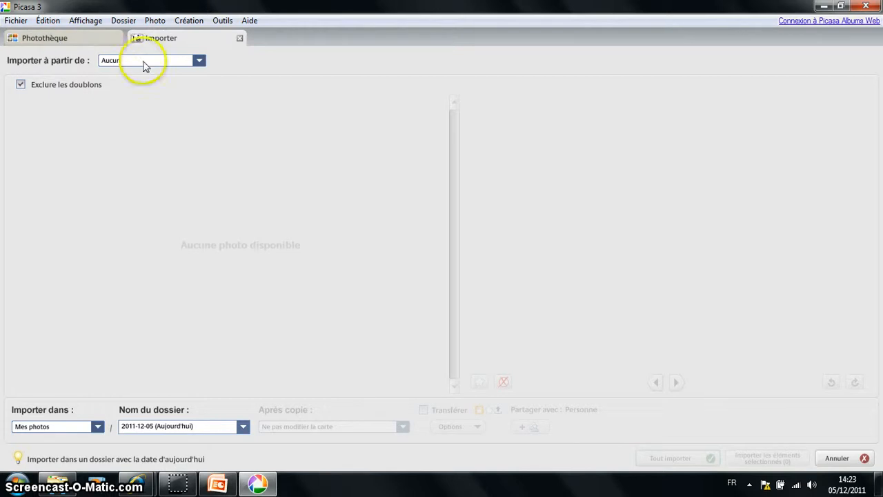
{"action": "left_click", "coordinate": [199, 61]}
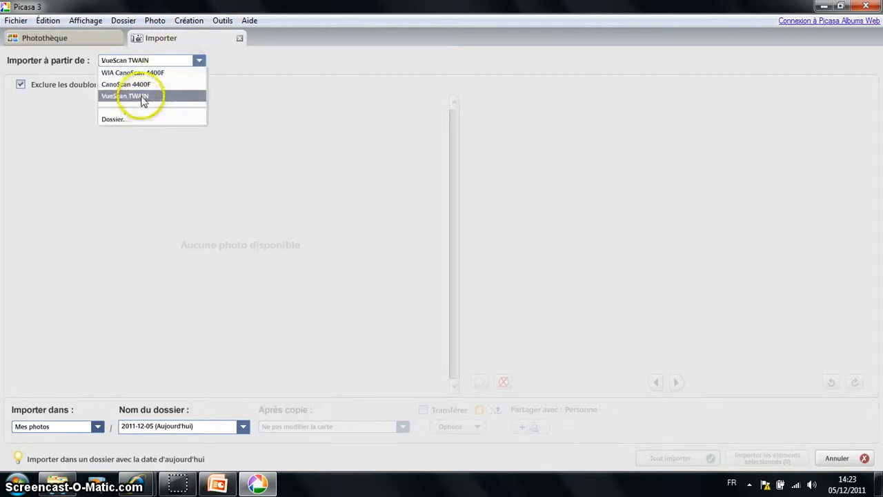
{"action": "left_click", "coordinate": [142, 73]}
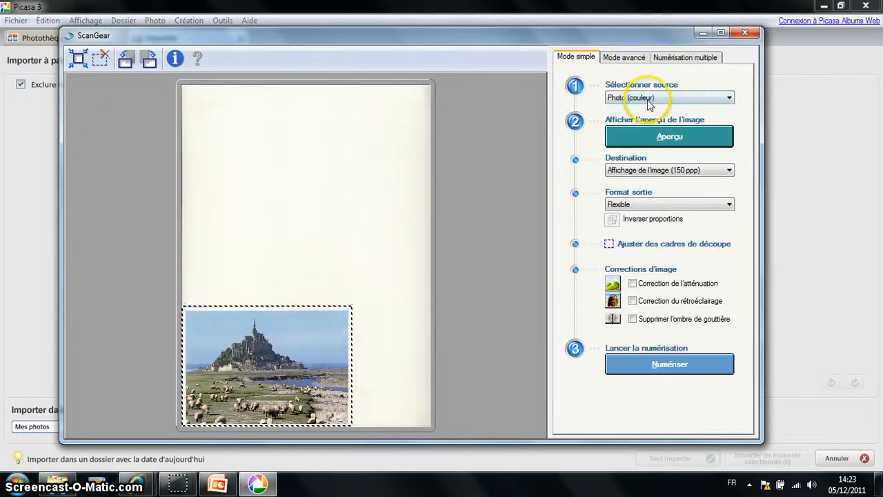
Examine the source types offered for scanning in simple mode, keeping Photo (couleur)
{"action": "left_click", "coordinate": [730, 98]}
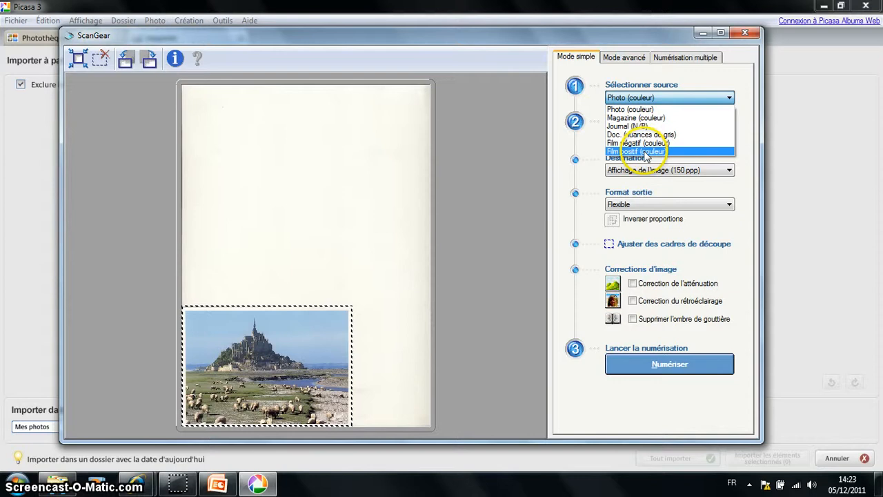
{"action": "left_click", "coordinate": [510, 149]}
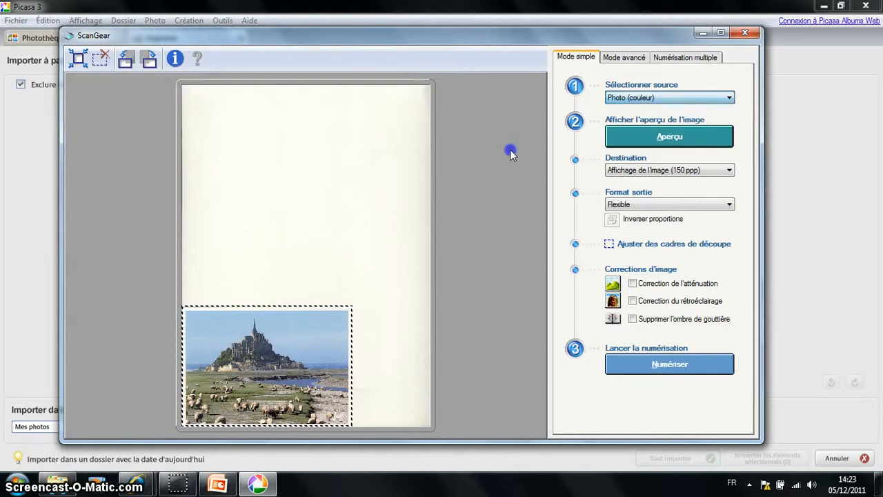
Preview the second photo in advanced mode and set the output resolution to 150 ppp
{"action": "left_click", "coordinate": [623, 58]}
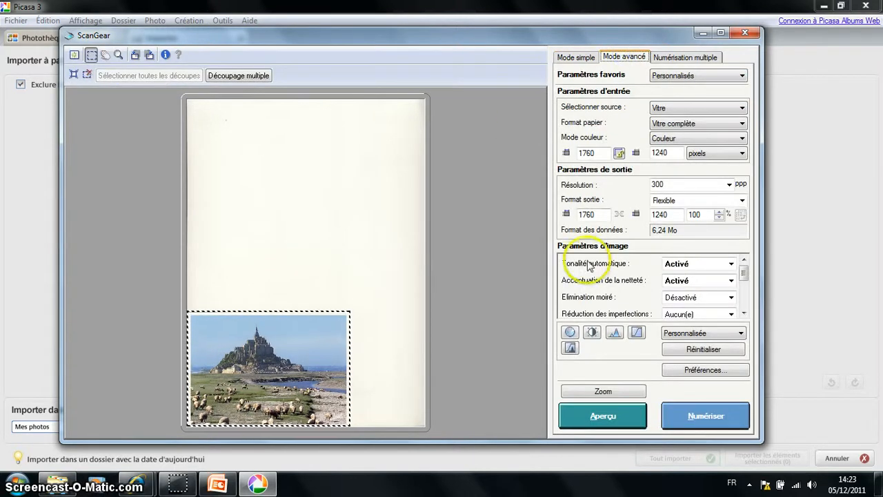
{"action": "left_click", "coordinate": [598, 416]}
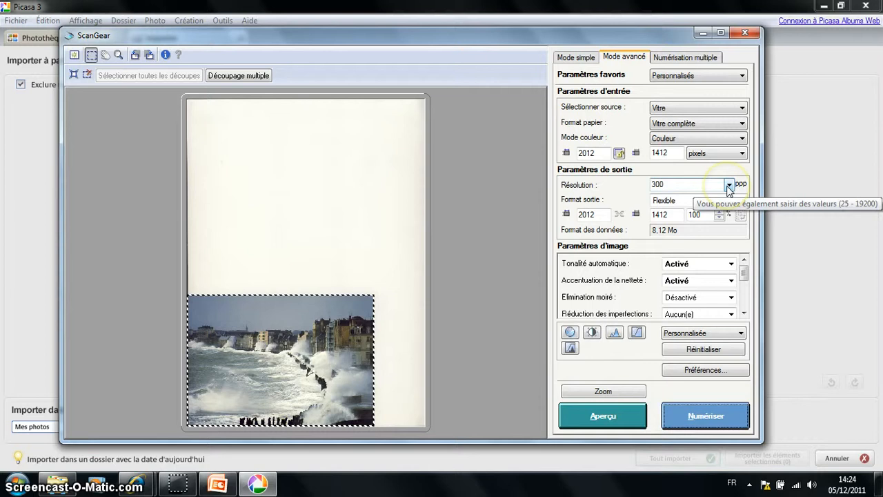
{"action": "left_click", "coordinate": [729, 186]}
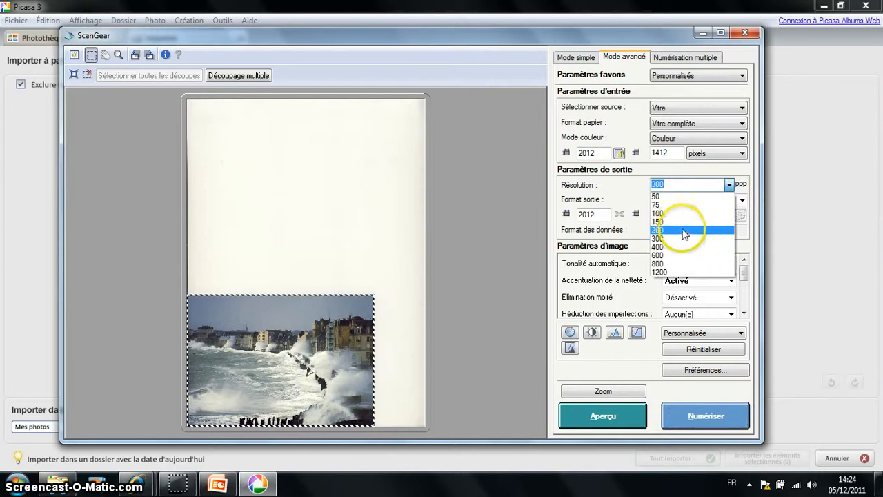
{"action": "left_click", "coordinate": [681, 222]}
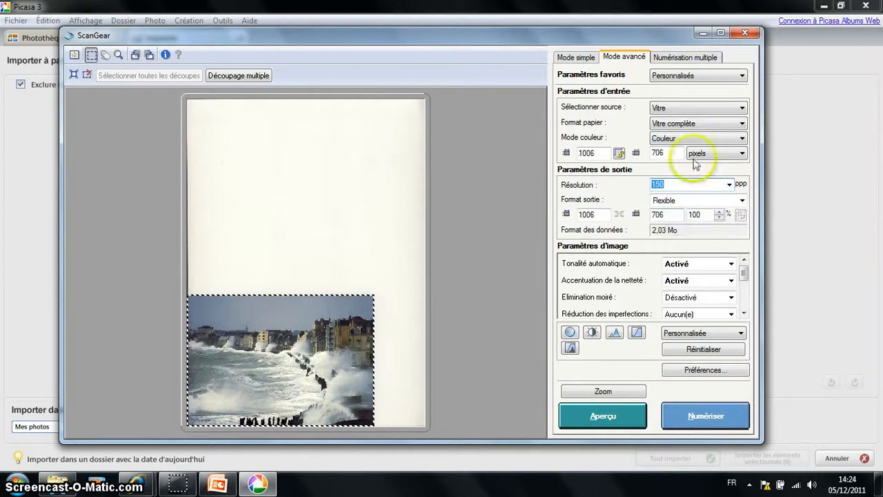
Set the colour mode to Niveaux de gris, scan the seaside photo and finish with Retoucher et enregistrer l'image
{"action": "left_click", "coordinate": [742, 139]}
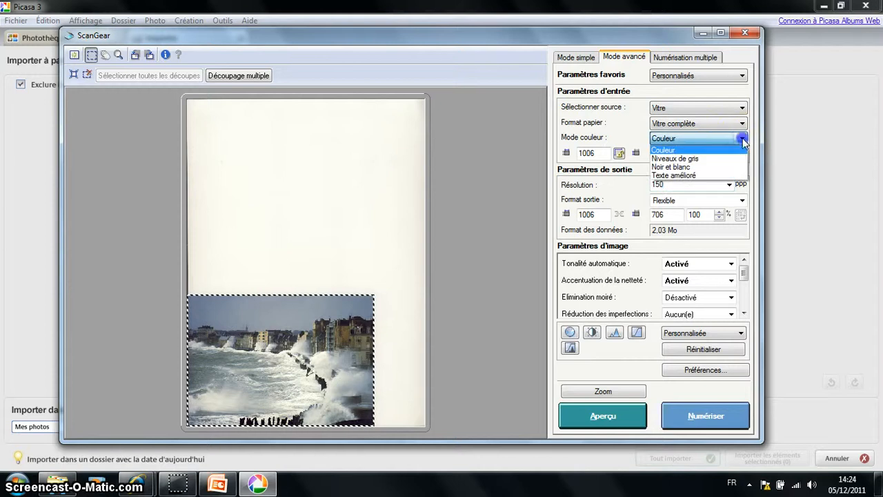
{"action": "left_click", "coordinate": [696, 162]}
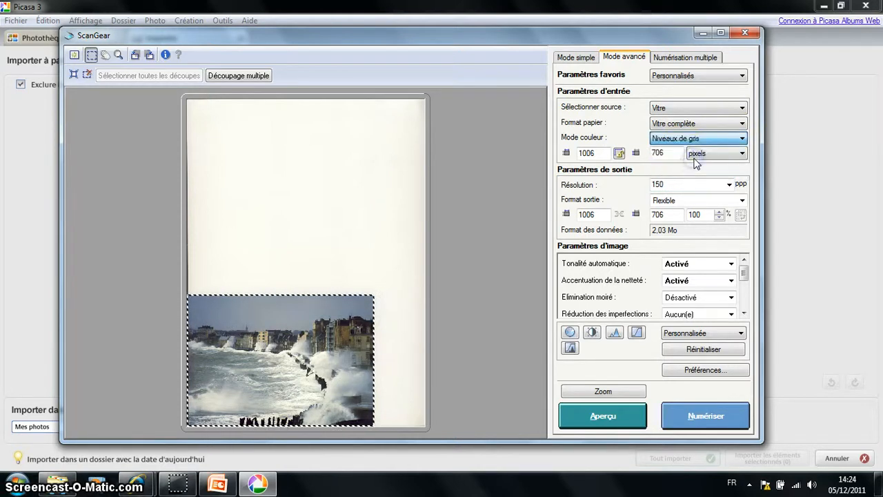
{"action": "left_click", "coordinate": [682, 416]}
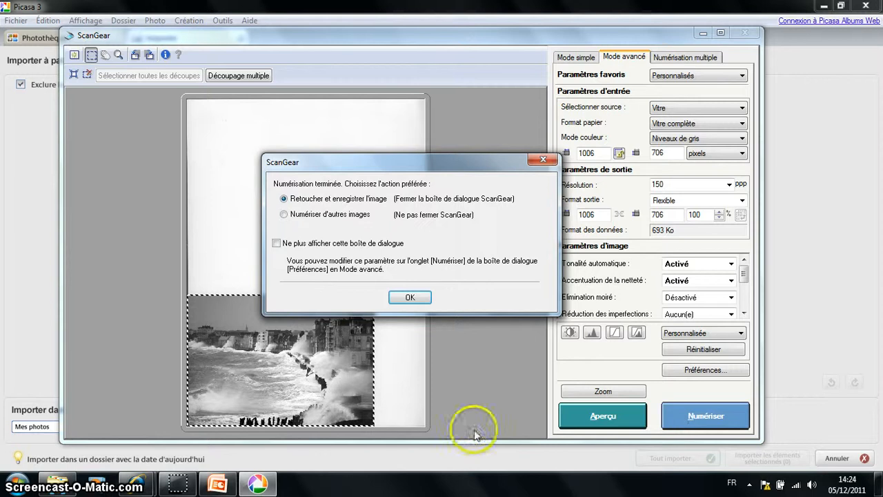
{"action": "left_click", "coordinate": [413, 296]}
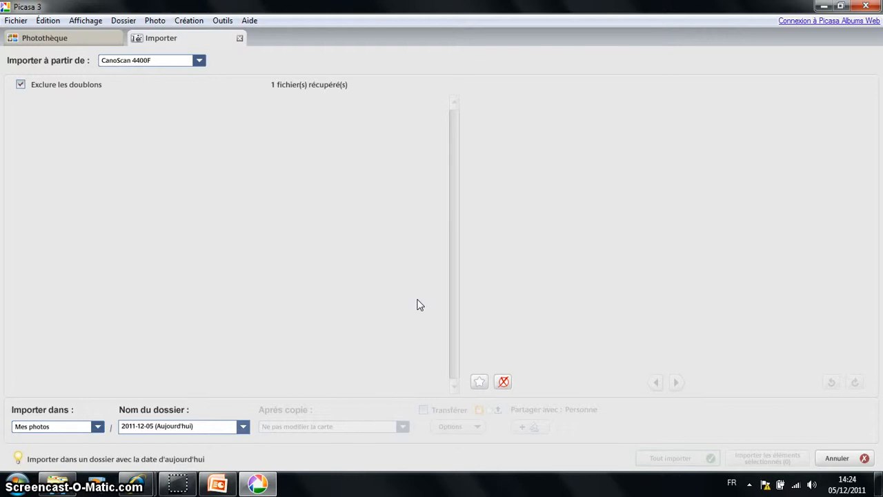
Close the current import without importing the greyscale scan
{"action": "left_click", "coordinate": [308, 212]}
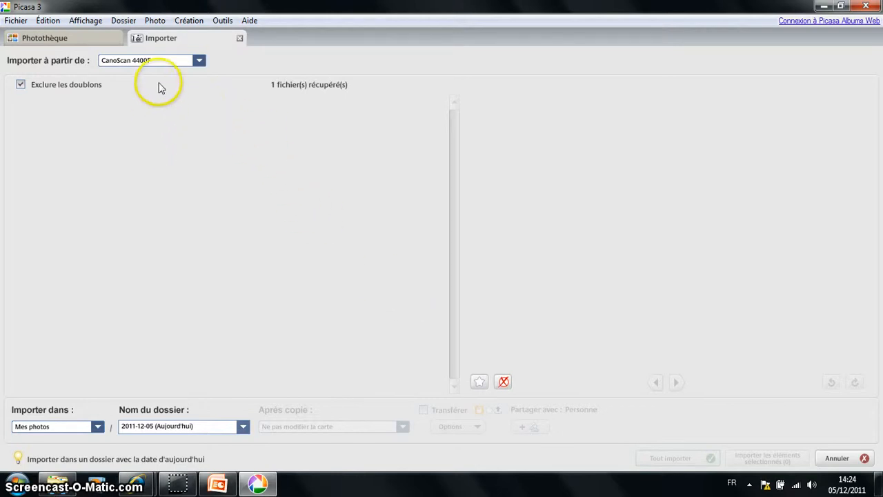
{"action": "left_click", "coordinate": [196, 60]}
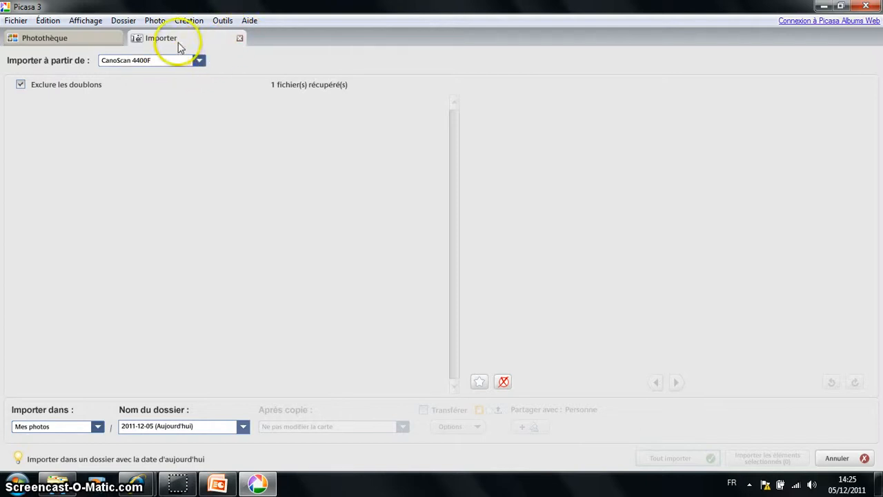
{"action": "left_click", "coordinate": [240, 40]}
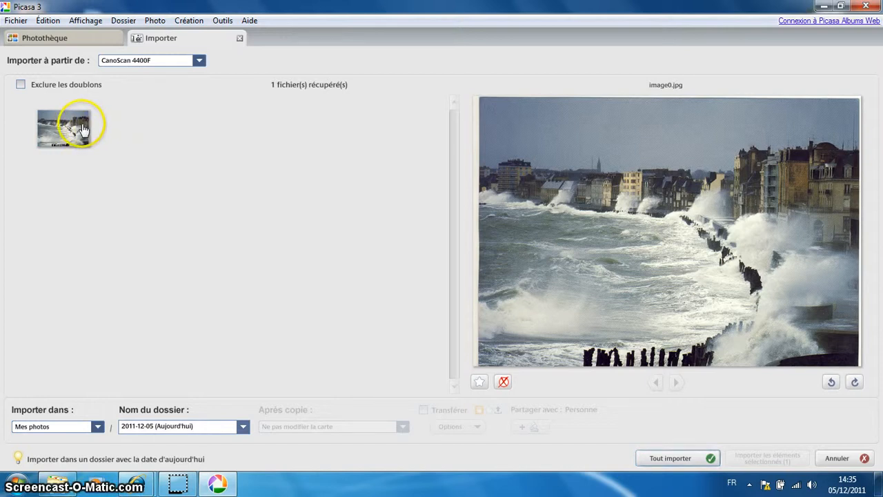
Import the scanned seaside photo into the 2011-12-05 folder and open it at full size
{"action": "left_click", "coordinate": [82, 129]}
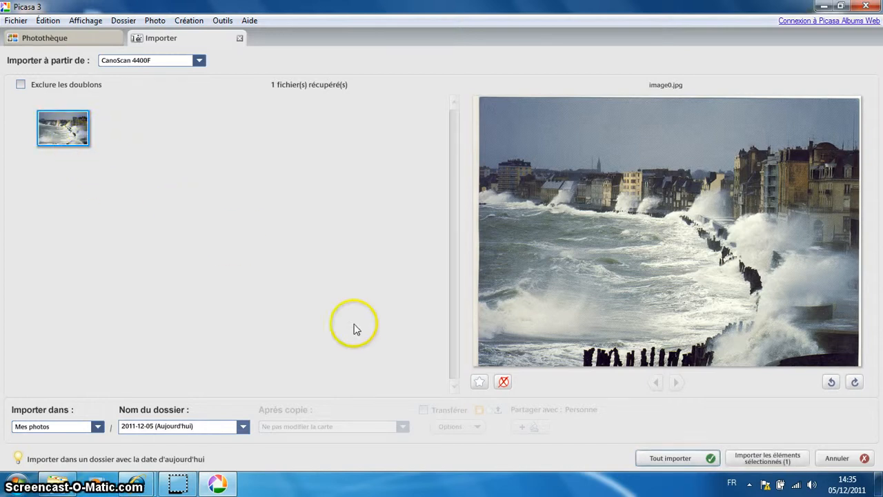
{"action": "left_click", "coordinate": [698, 459]}
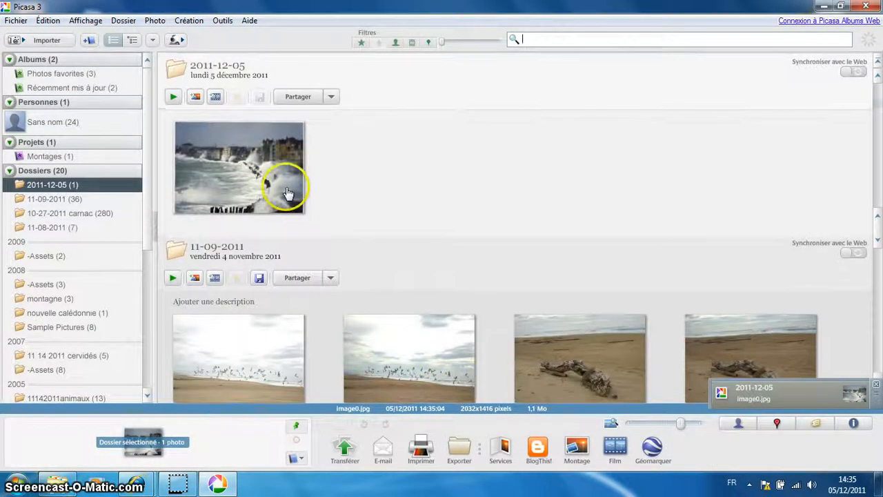
{"action": "left_click", "coordinate": [287, 192]}
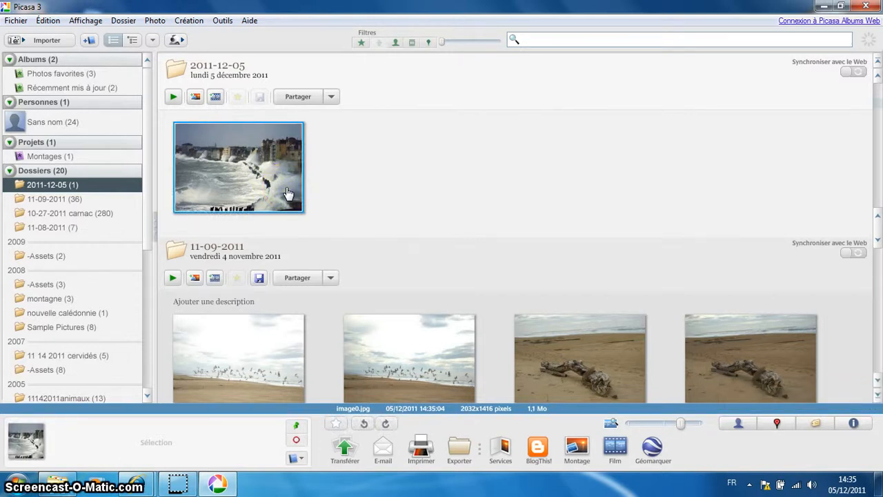
{"action": "double_click", "coordinate": [287, 192]}
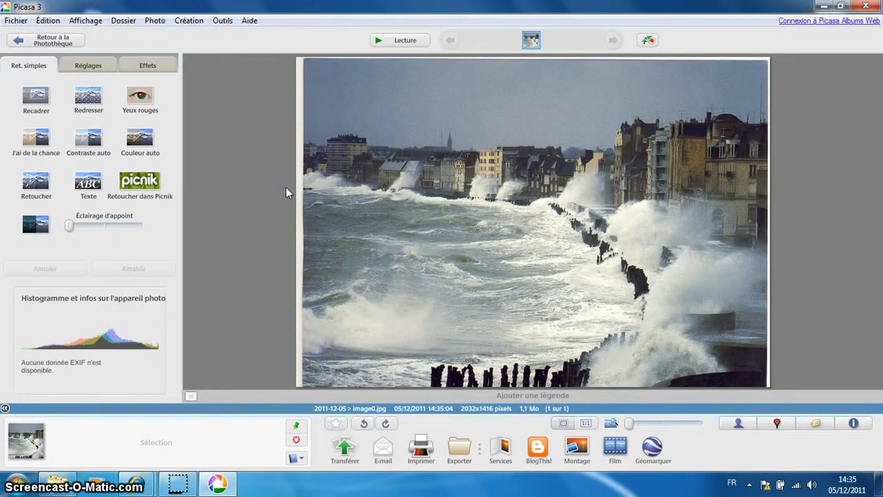
Return to the photo library and start a new import from the CanoScan 4400F scanner
{"action": "left_click", "coordinate": [154, 20]}
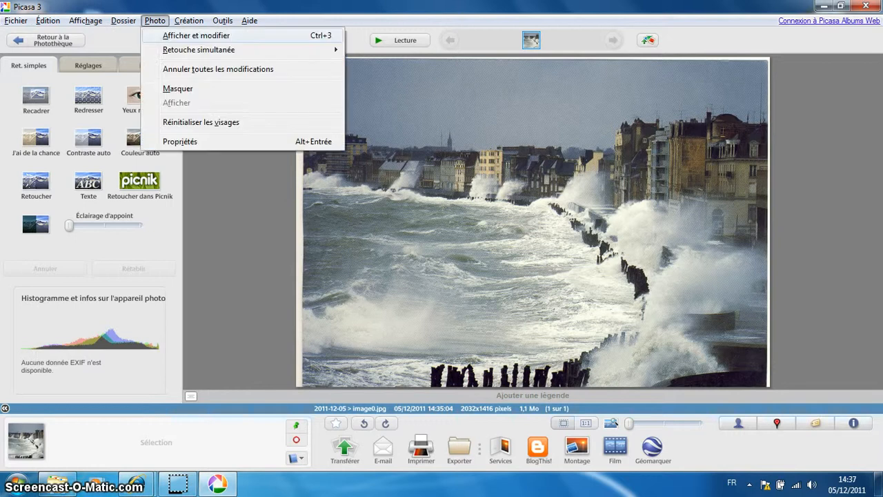
{"action": "left_click", "coordinate": [867, 6]}
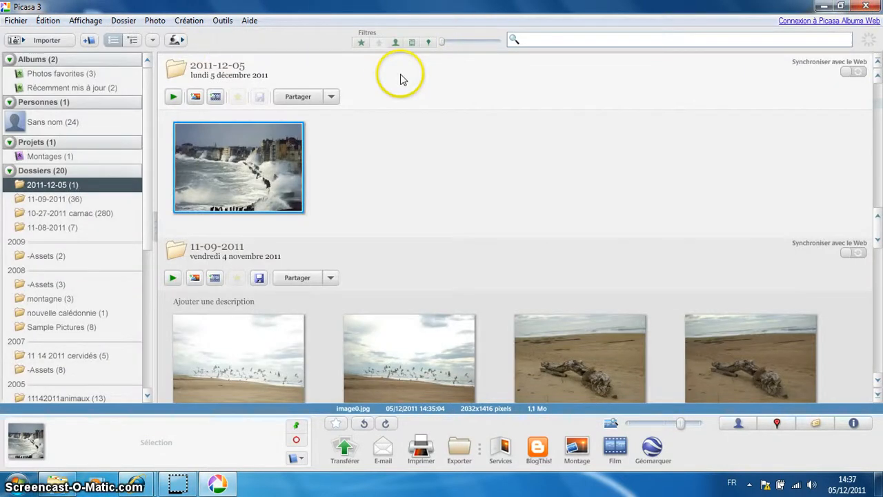
{"action": "left_click", "coordinate": [51, 38]}
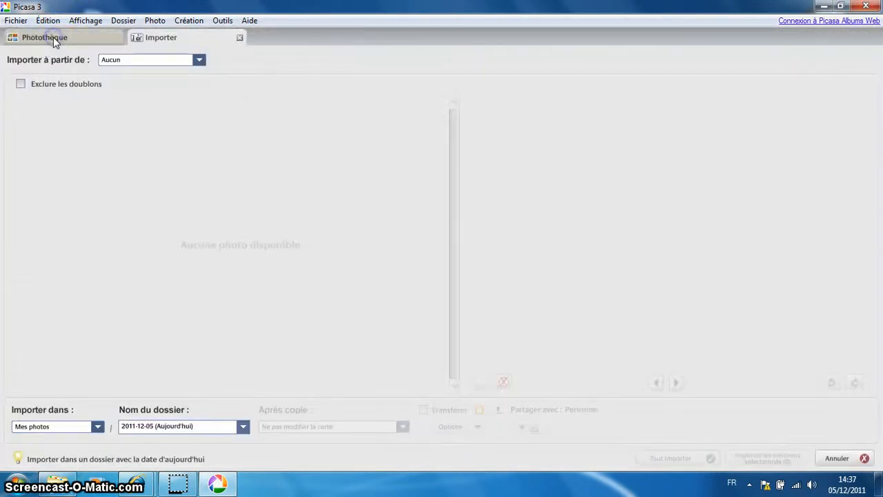
{"action": "left_click", "coordinate": [199, 61]}
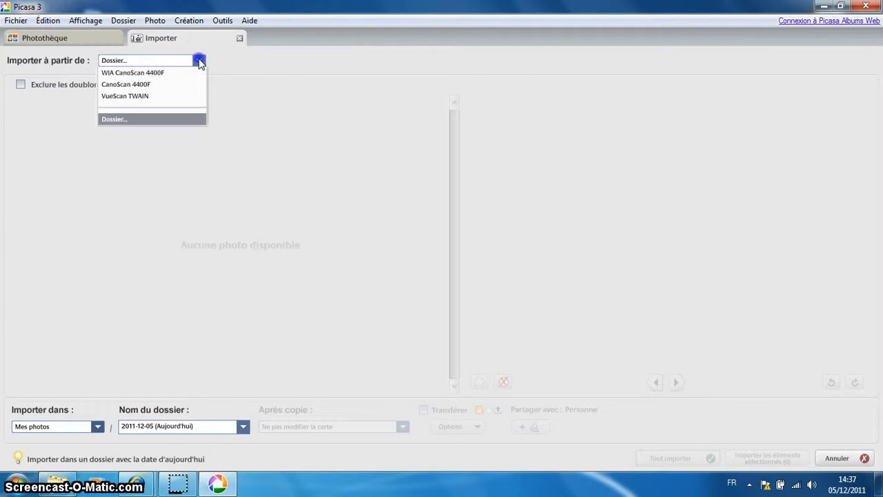
{"action": "left_click", "coordinate": [137, 86]}
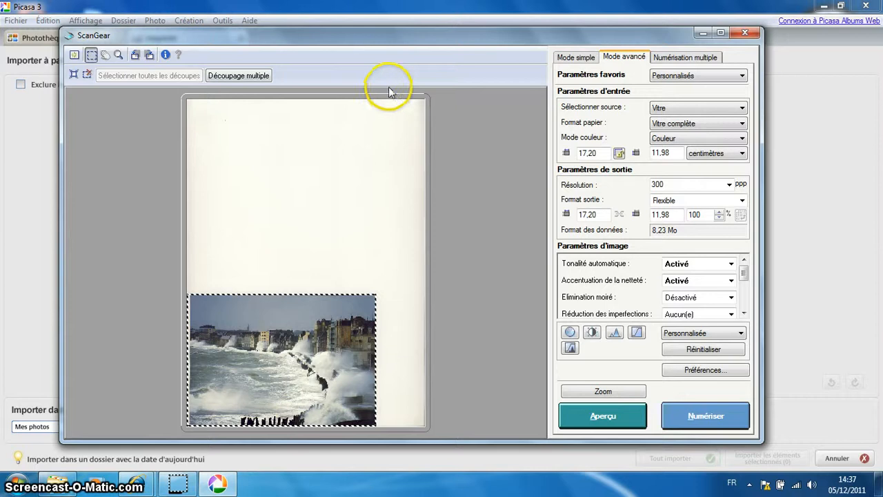
Switch to simple mode with default parameters, setting the source to Magazine (couleur) and the destination to Affichage de l'image (150 ppp)
{"action": "left_click", "coordinate": [572, 55]}
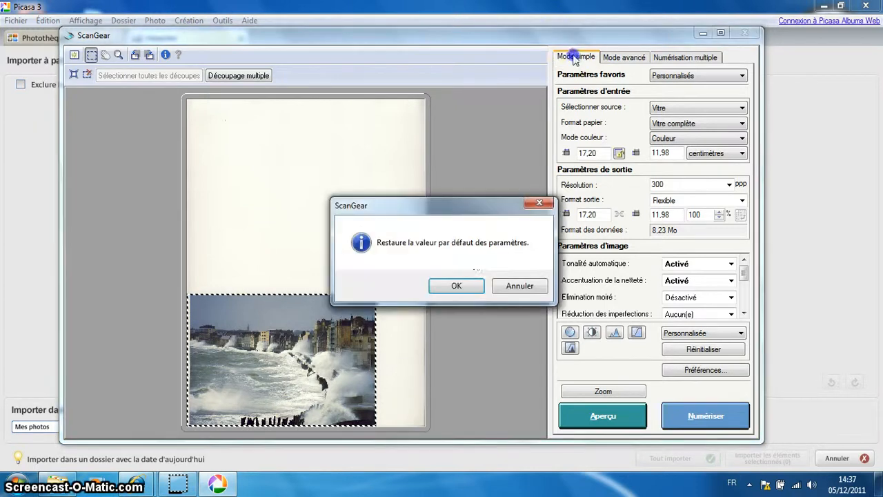
{"action": "left_click", "coordinate": [457, 284]}
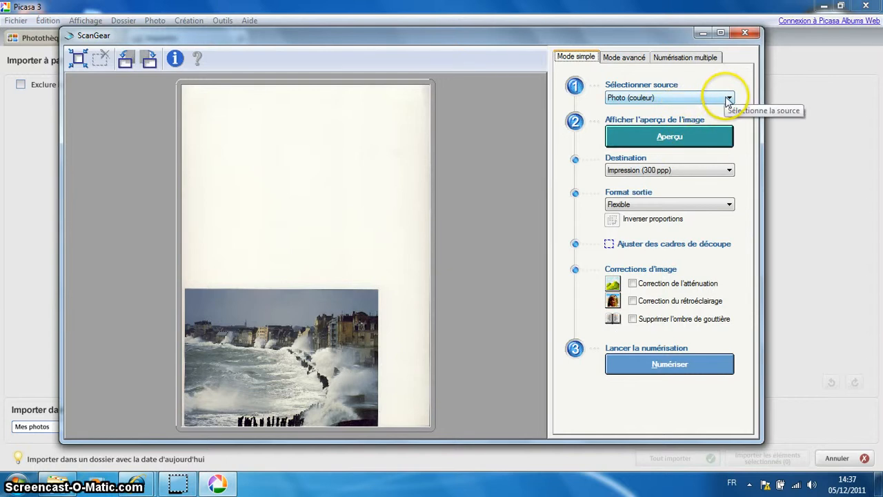
{"action": "left_click", "coordinate": [729, 99]}
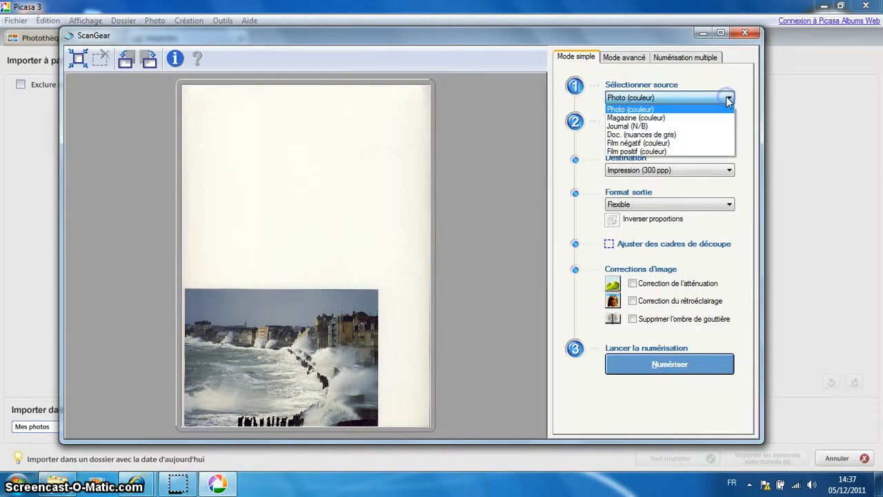
{"action": "left_click", "coordinate": [672, 118]}
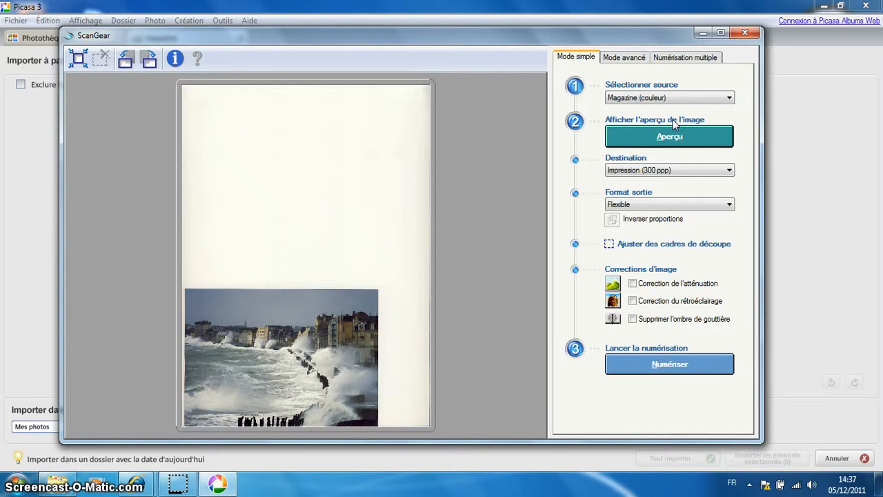
{"action": "left_click", "coordinate": [730, 171]}
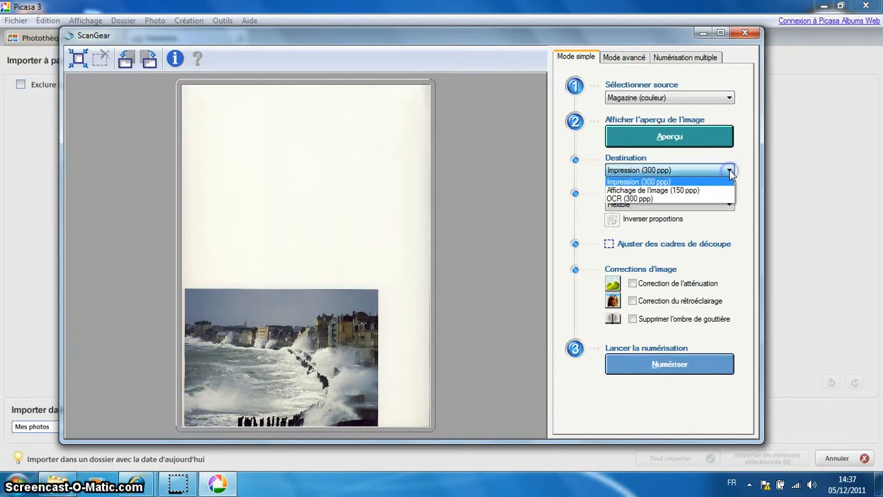
{"action": "left_click", "coordinate": [674, 190]}
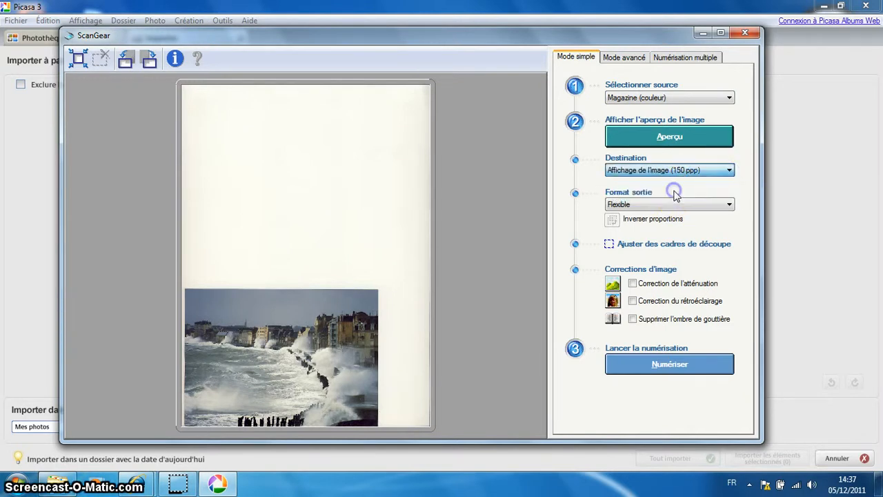
Scan the magazine page, finish with Retoucher et enregistrer l'image, and select the scanned page for import
{"action": "left_click", "coordinate": [655, 367]}
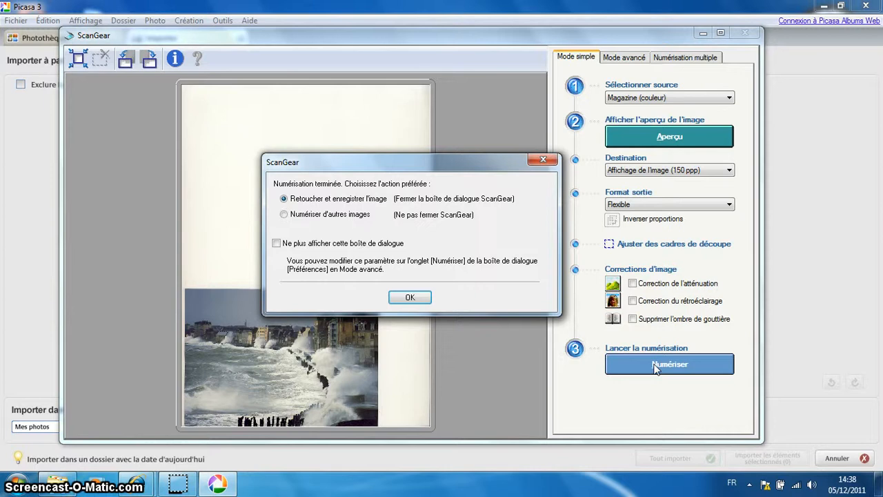
{"action": "left_click", "coordinate": [410, 296]}
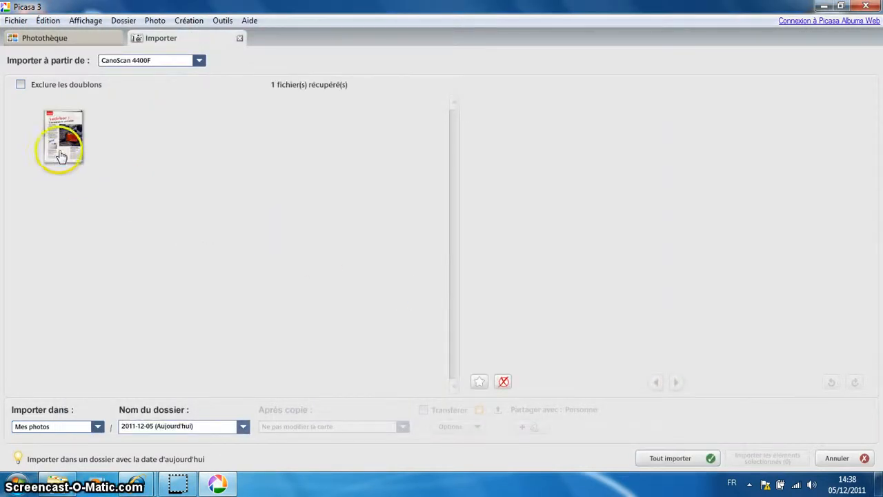
{"action": "left_click", "coordinate": [61, 155]}
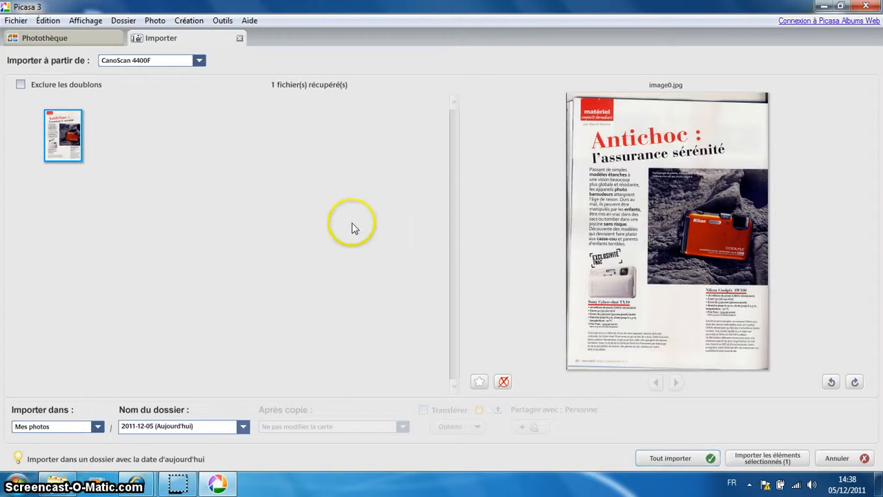